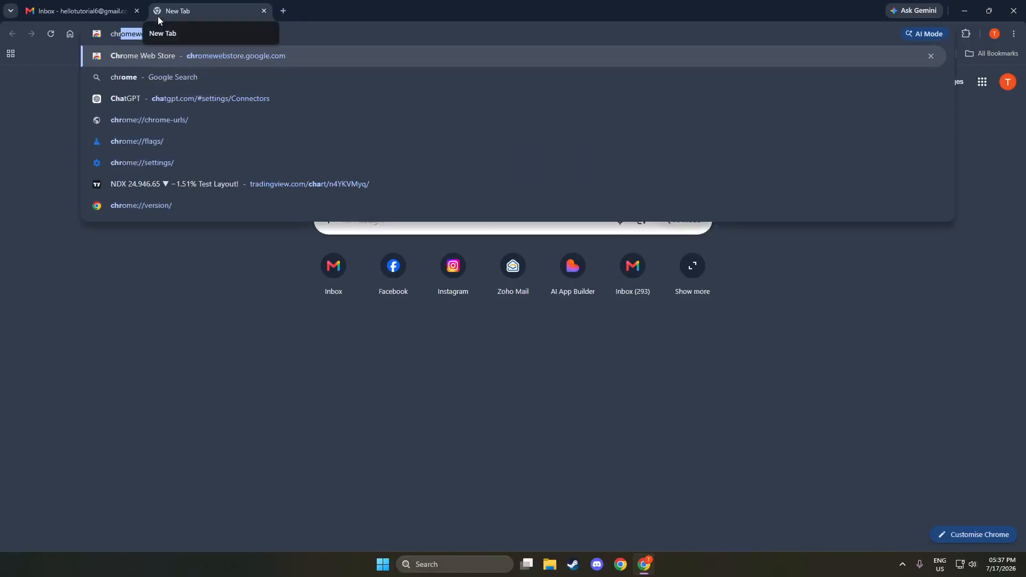
# Find the Gmail Button by cloudHQ extension in the Chrome Web Store and add it to the browser.
pyautogui.press('Return')
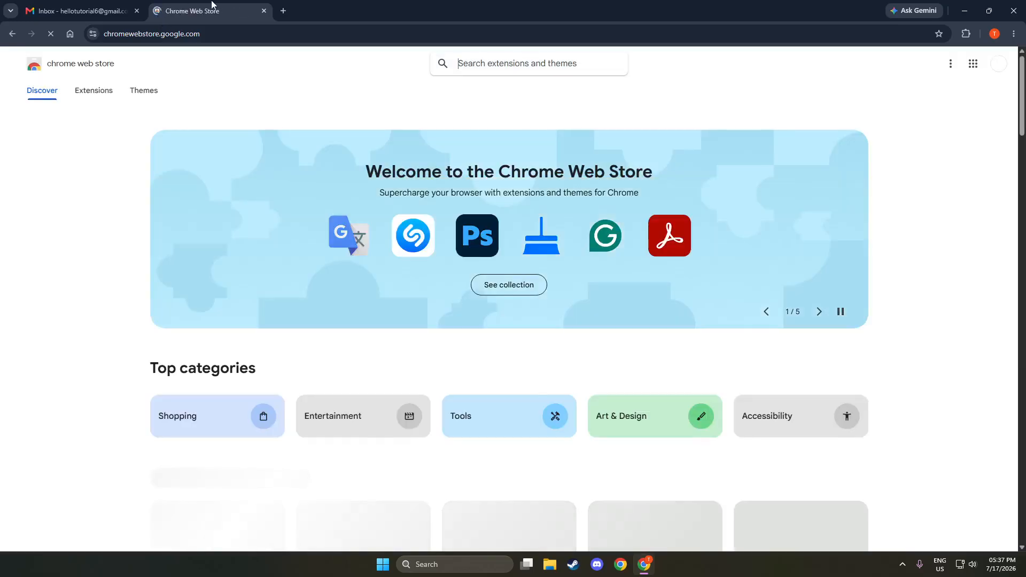
pyautogui.click(501, 74)
pyautogui.write('gmail')
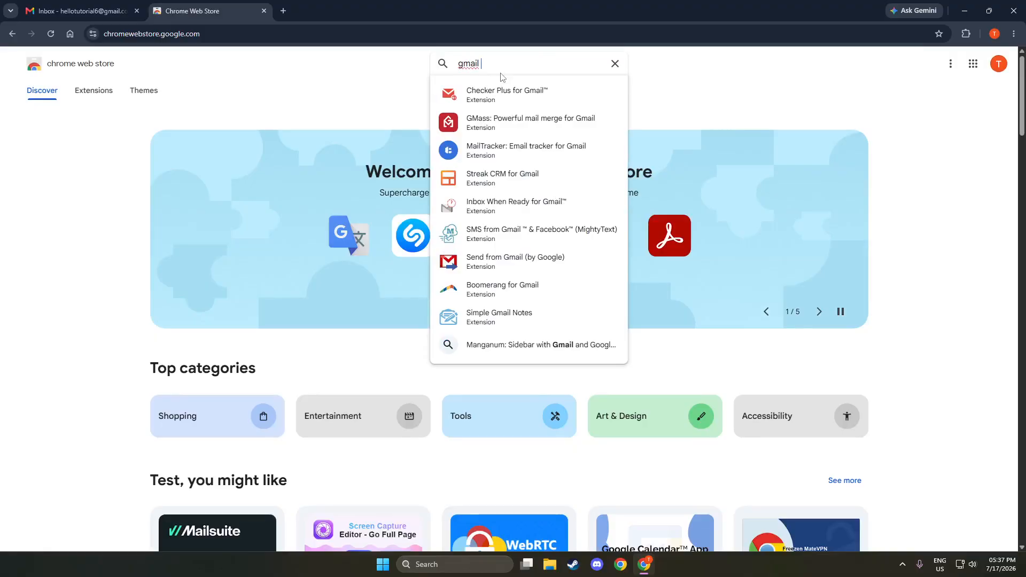
pyautogui.write(' button')
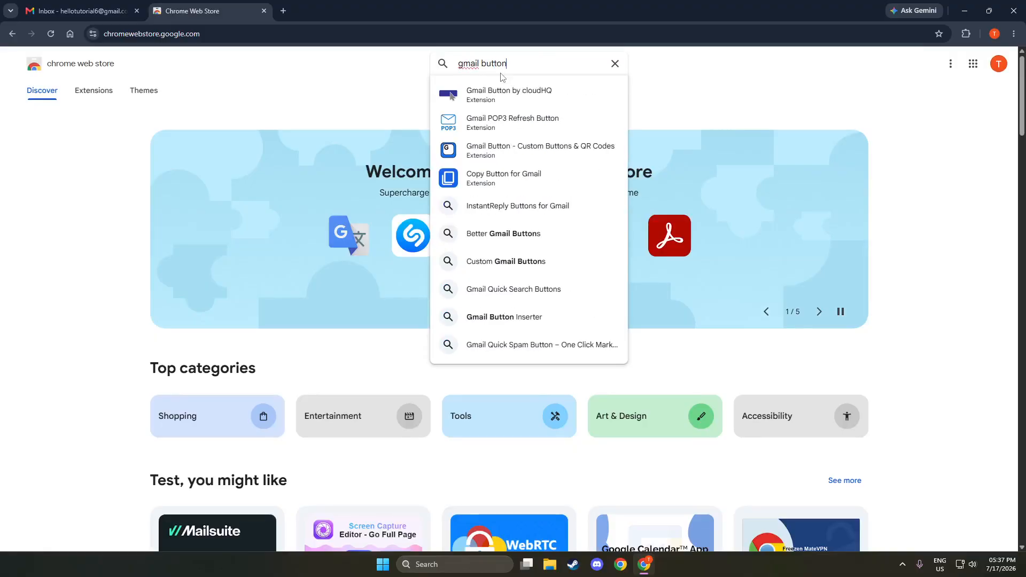
pyautogui.click(542, 92)
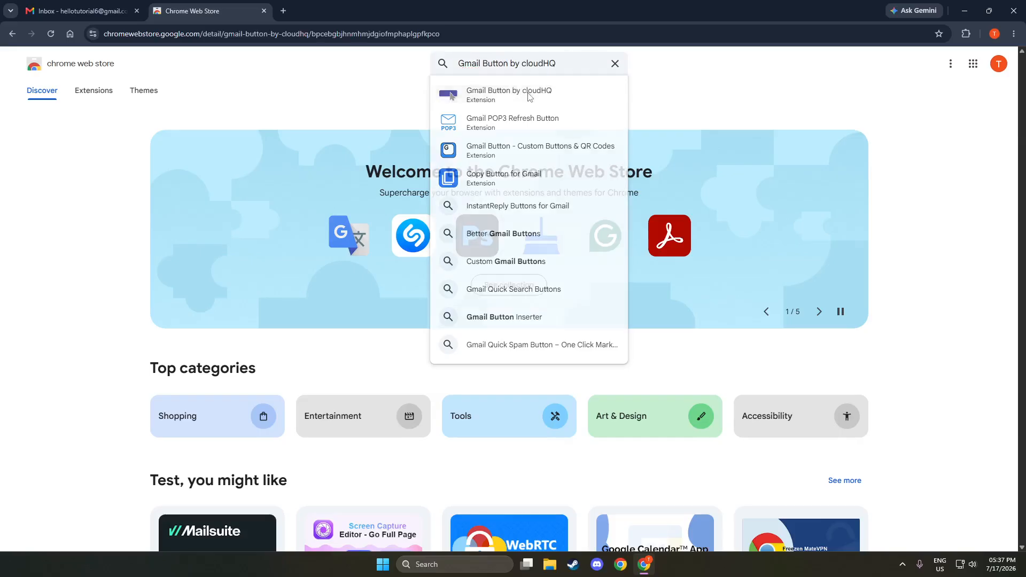
pyautogui.click(751, 134)
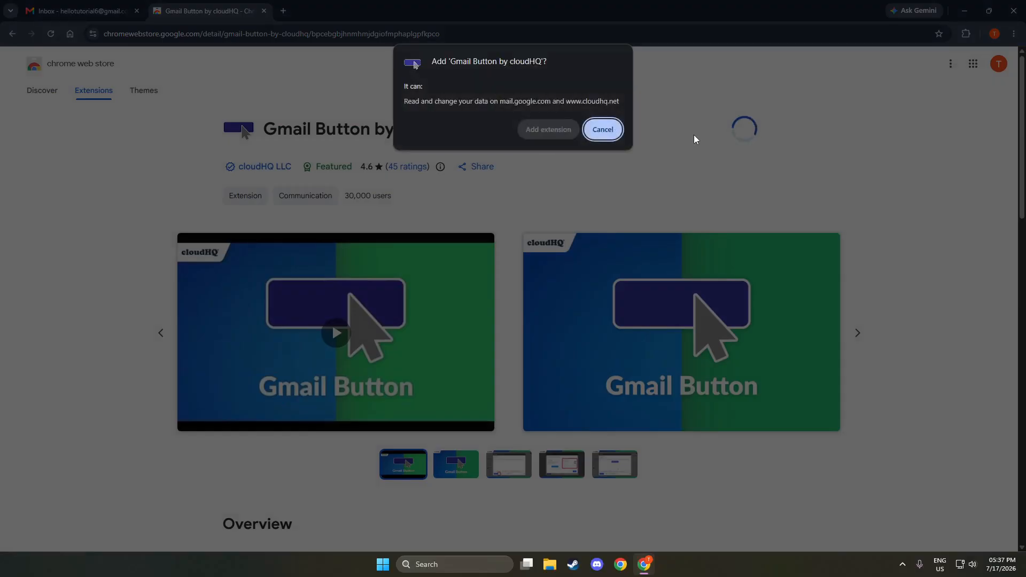
pyautogui.click(568, 132)
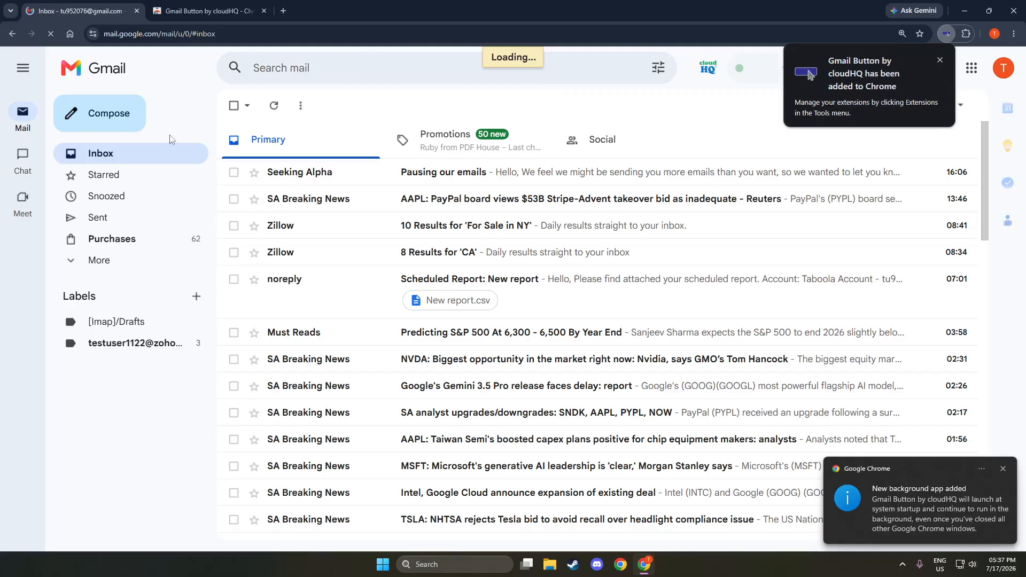
# Compose a new Gmail message to the suggested test contact with the subject "Button Test".
pyautogui.click(126, 111)
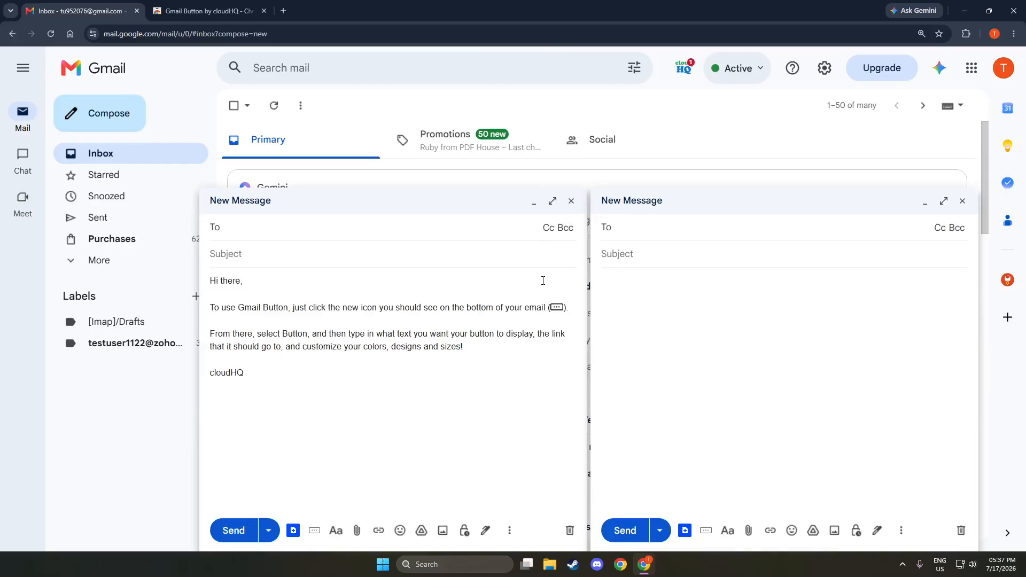
pyautogui.click(603, 289)
pyautogui.click(649, 277)
pyautogui.click(650, 230)
pyautogui.write('hel')
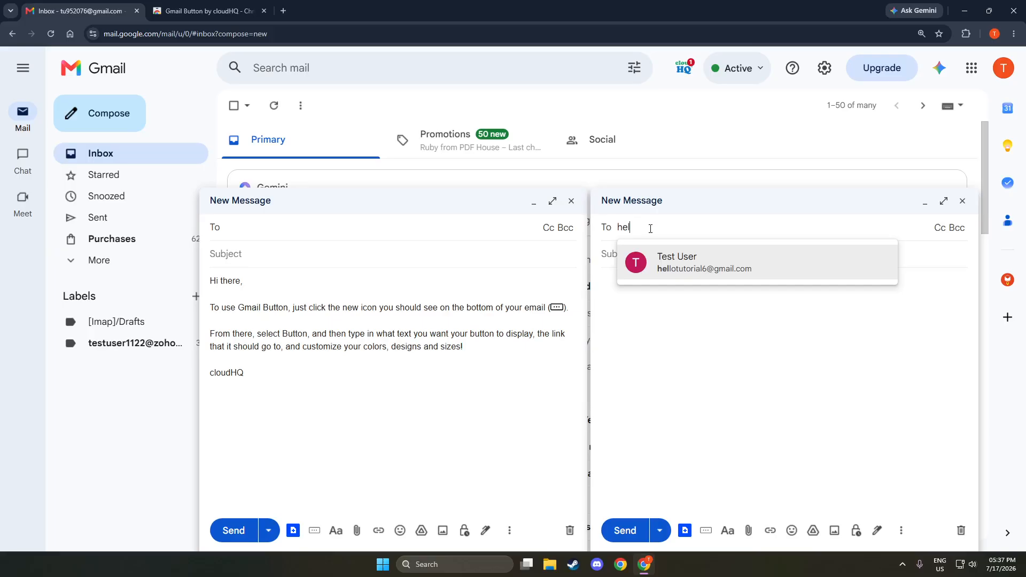
pyautogui.click(668, 264)
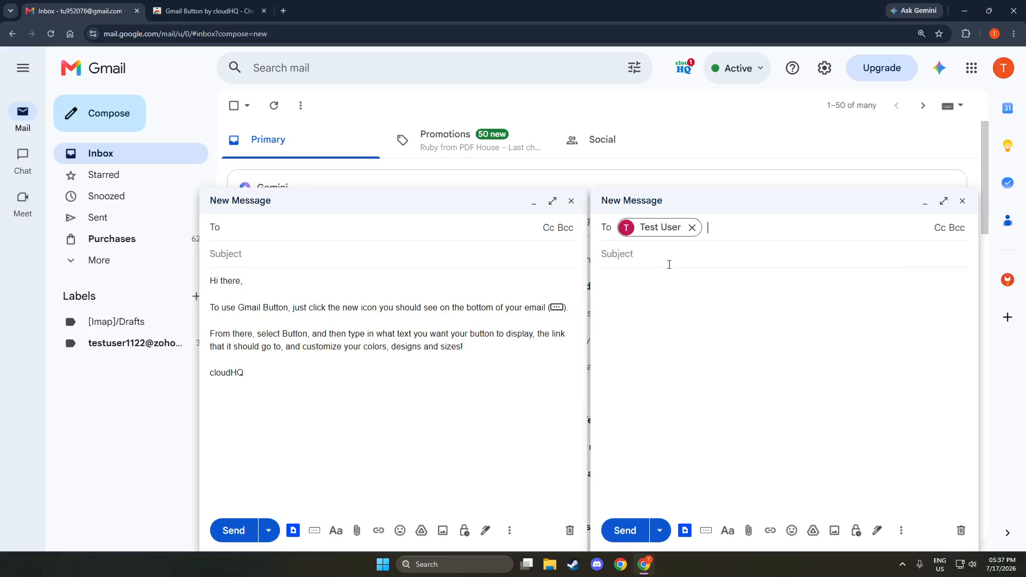
pyautogui.click(649, 260)
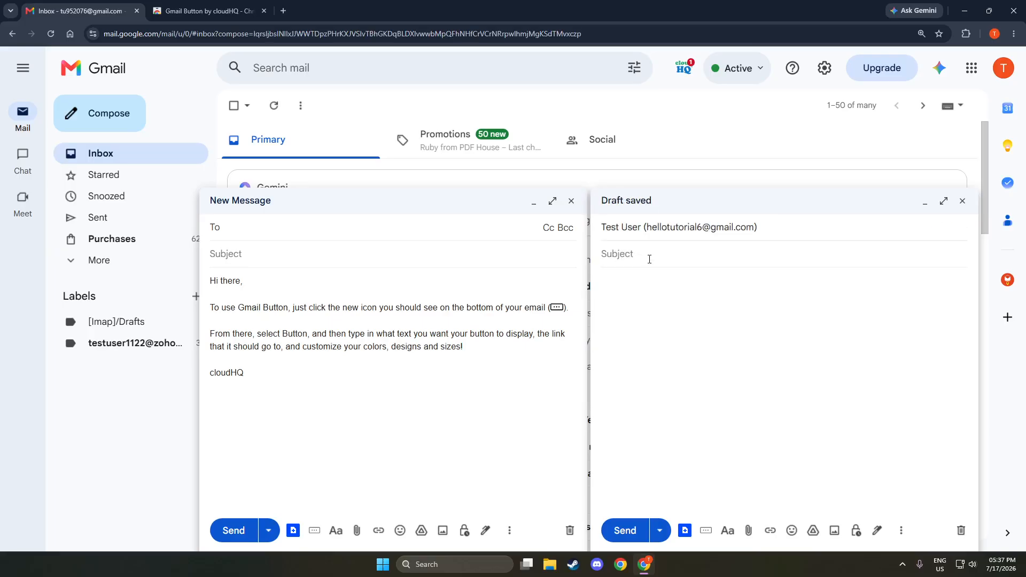
pyautogui.write('Button Test')
# Start a cloudHQ button element in the message body and set its background color to red, RGB 205, 24, 24.
pyautogui.click(688, 298)
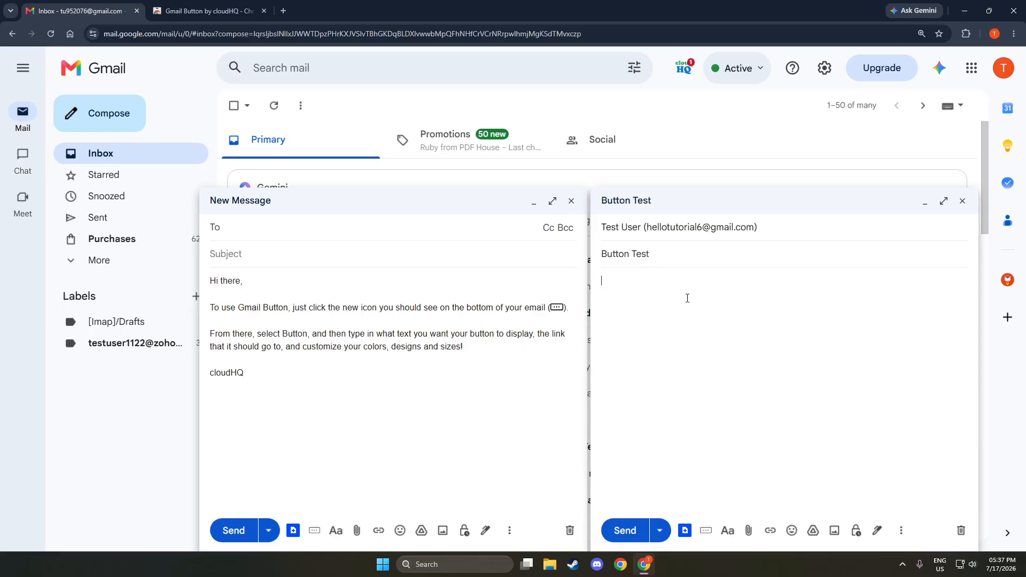
pyautogui.click(706, 530)
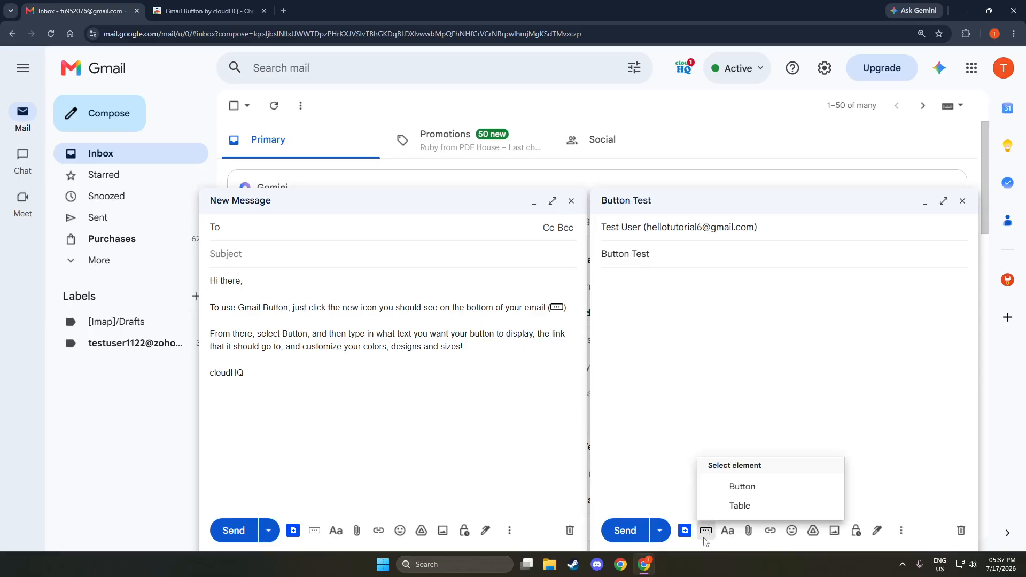
pyautogui.click(737, 486)
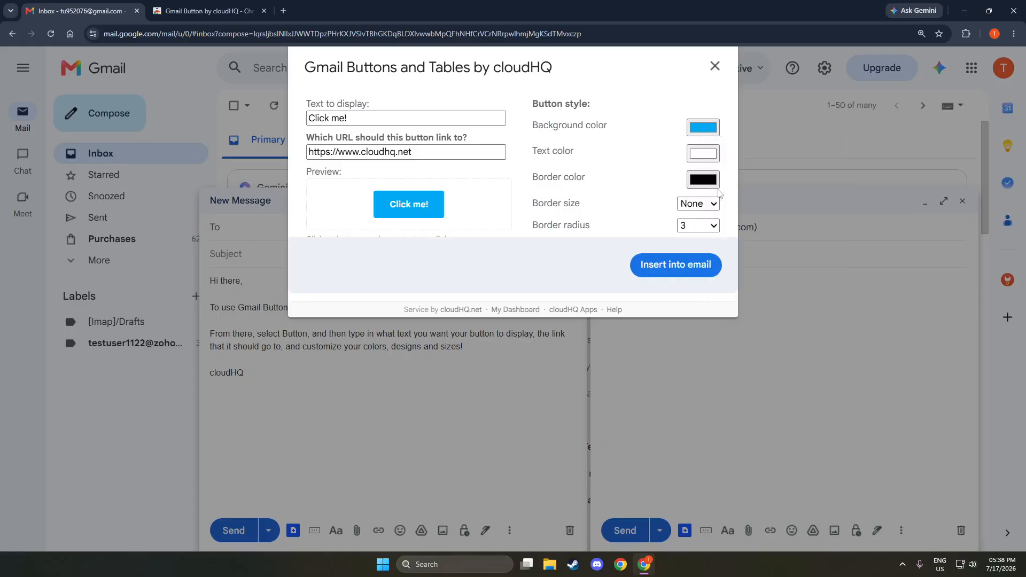
pyautogui.click(703, 131)
pyautogui.moveTo(756, 183); pyautogui.dragTo(802, 165)
pyautogui.click(770, 192)
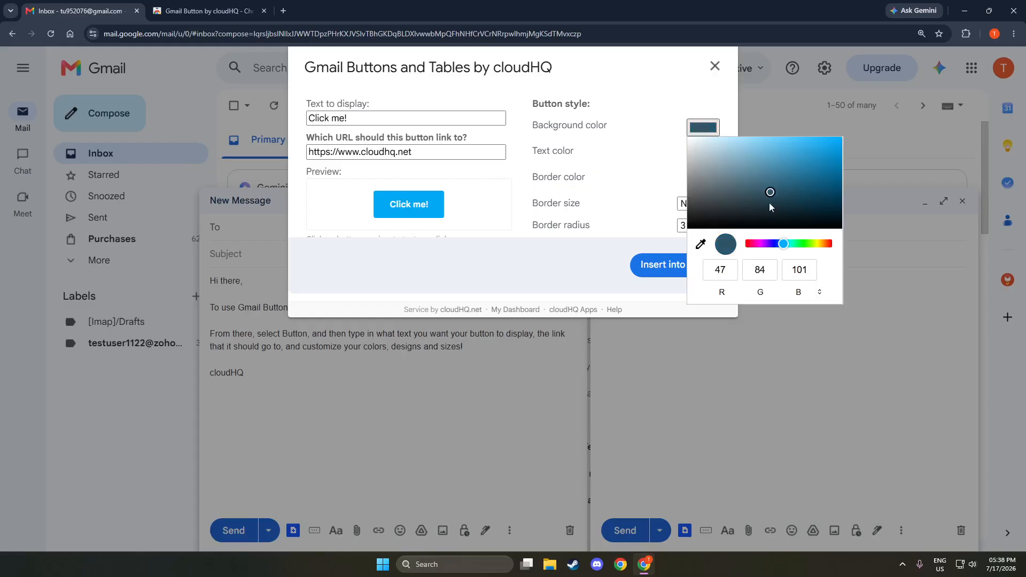
pyautogui.moveTo(758, 246); pyautogui.dragTo(746, 244)
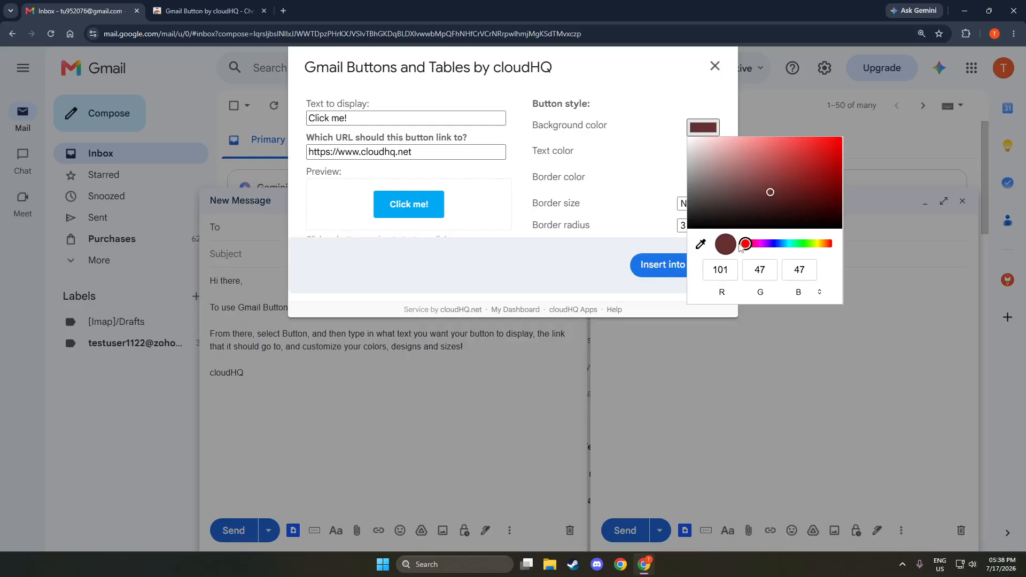
pyautogui.moveTo(789, 172); pyautogui.dragTo(823, 157)
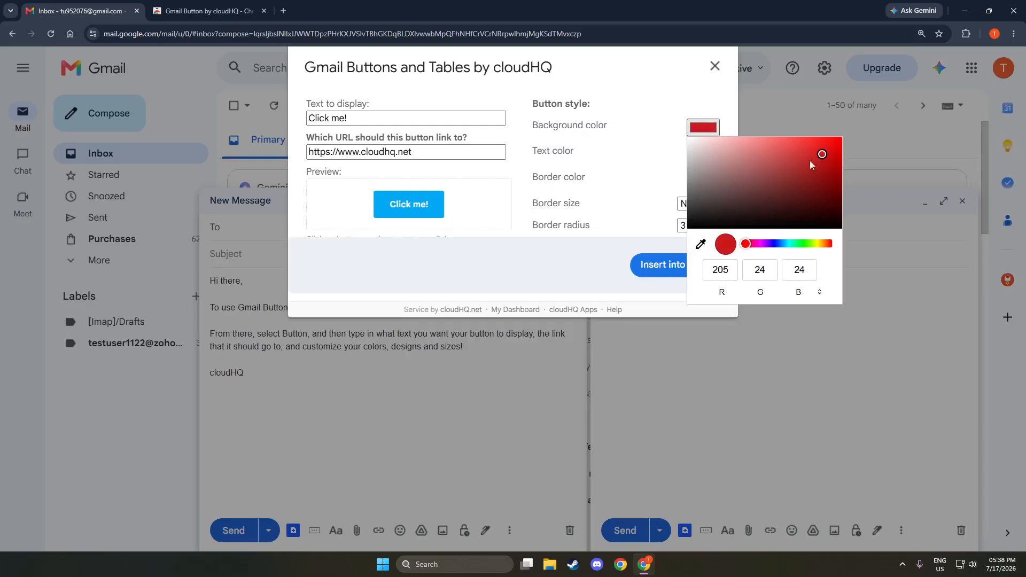
pyautogui.click(606, 162)
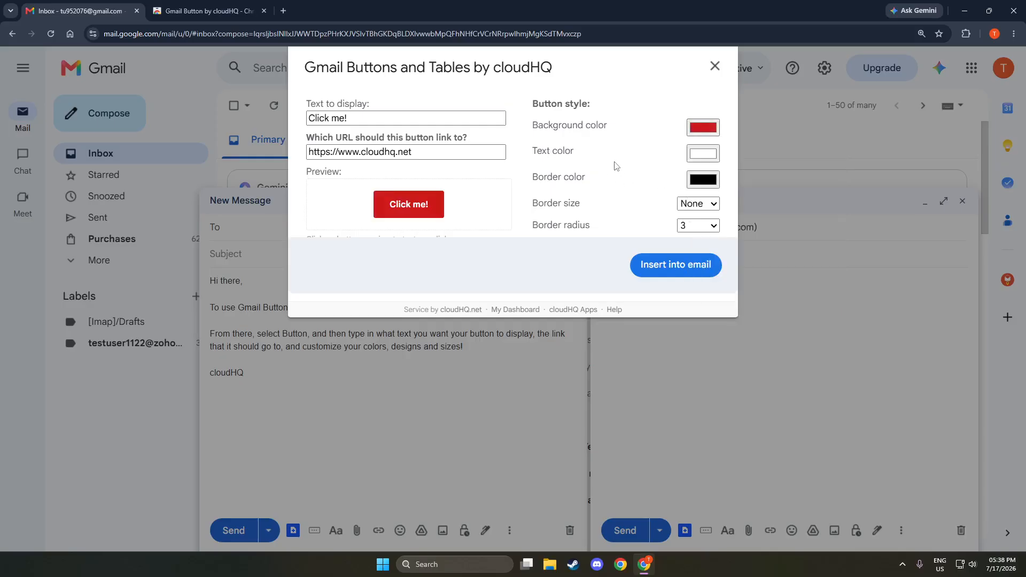
# Try a border radius of 4 for the button, leaving its text color white.
pyautogui.click(702, 155)
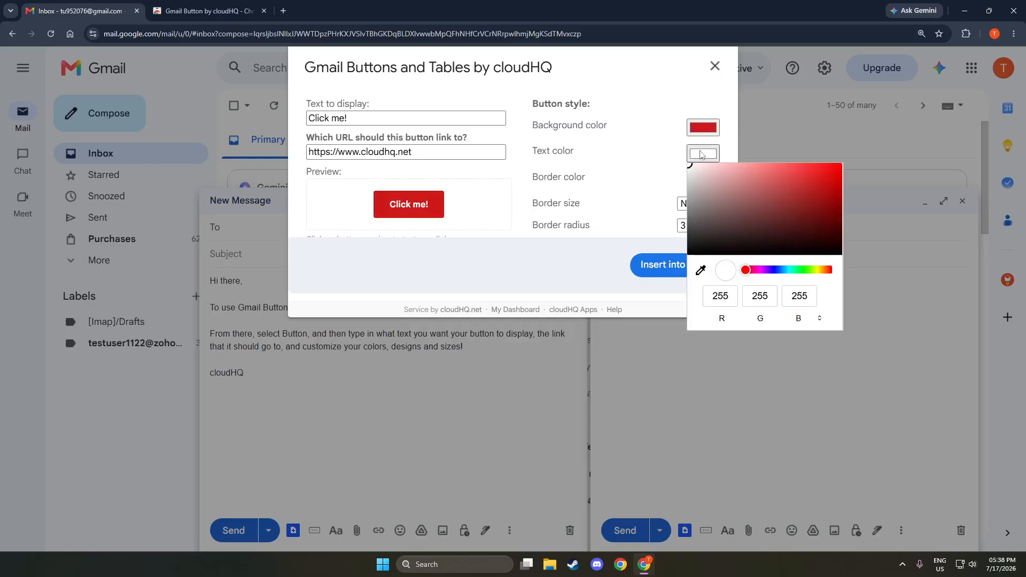
pyautogui.click(642, 199)
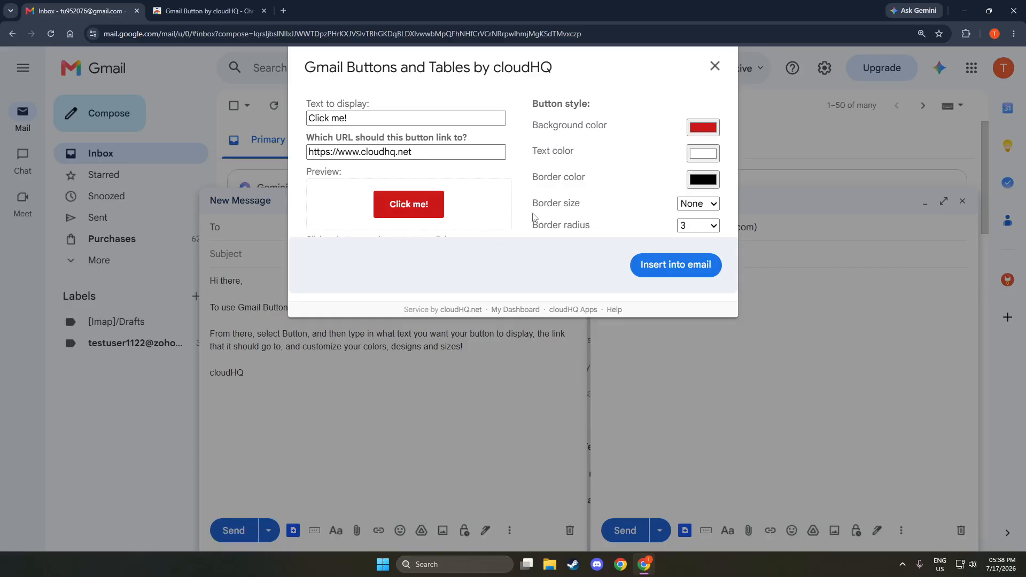
pyautogui.click(705, 230)
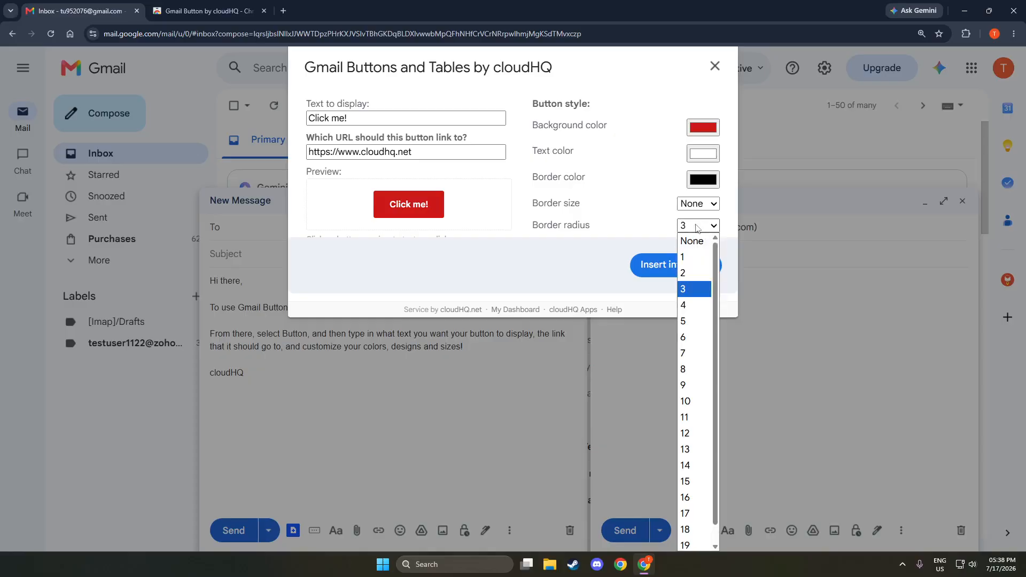
pyautogui.click(696, 305)
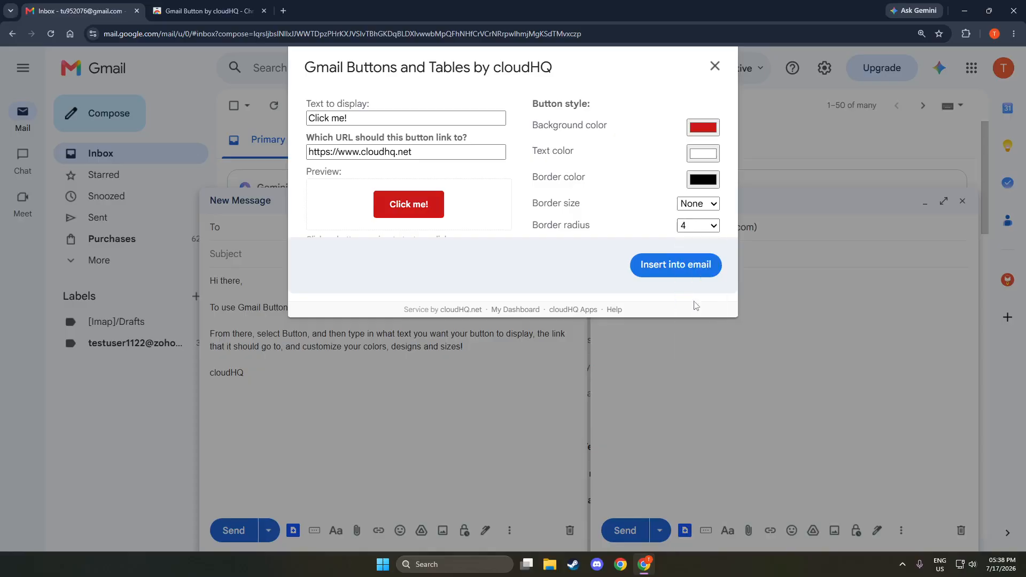
# Set the button's border radius to 1 and insert the button into the email.
pyautogui.click(689, 225)
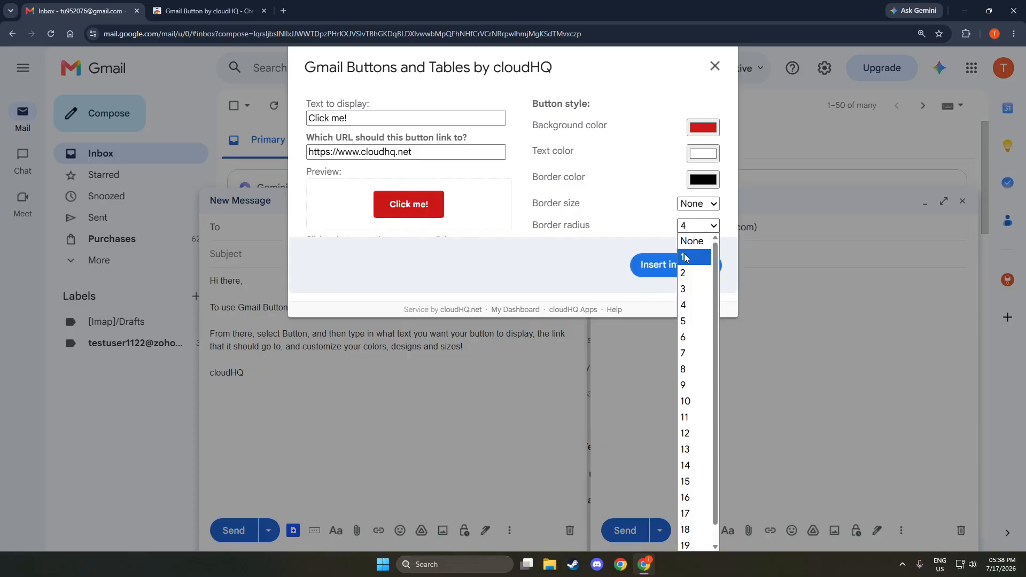
pyautogui.click(685, 257)
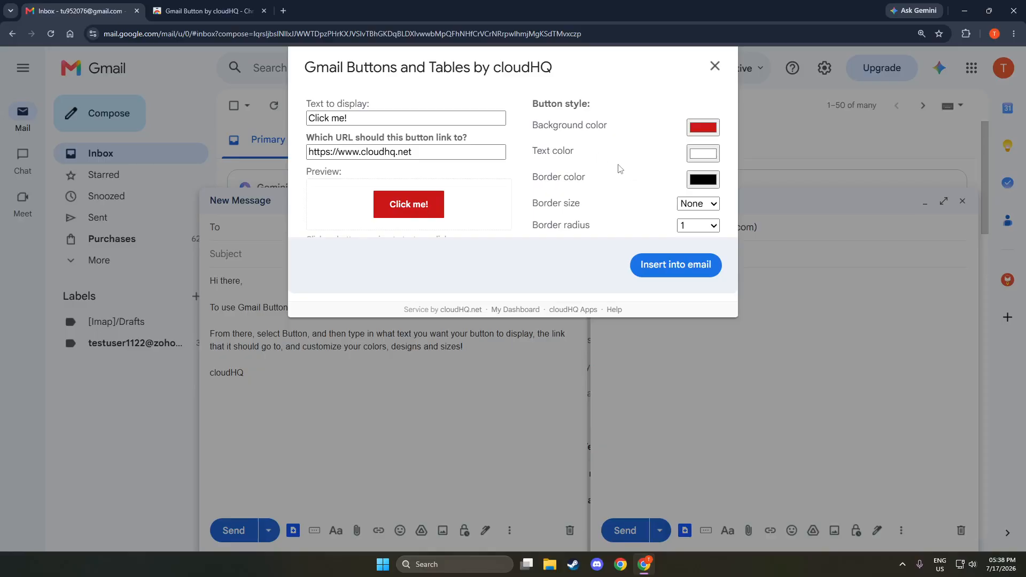
pyautogui.click(656, 268)
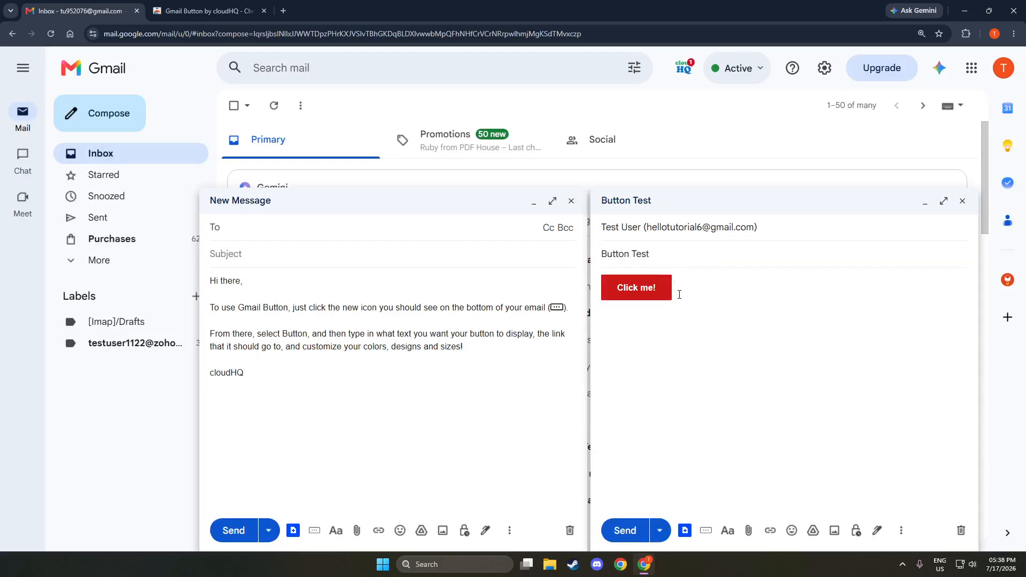
pyautogui.click(641, 287)
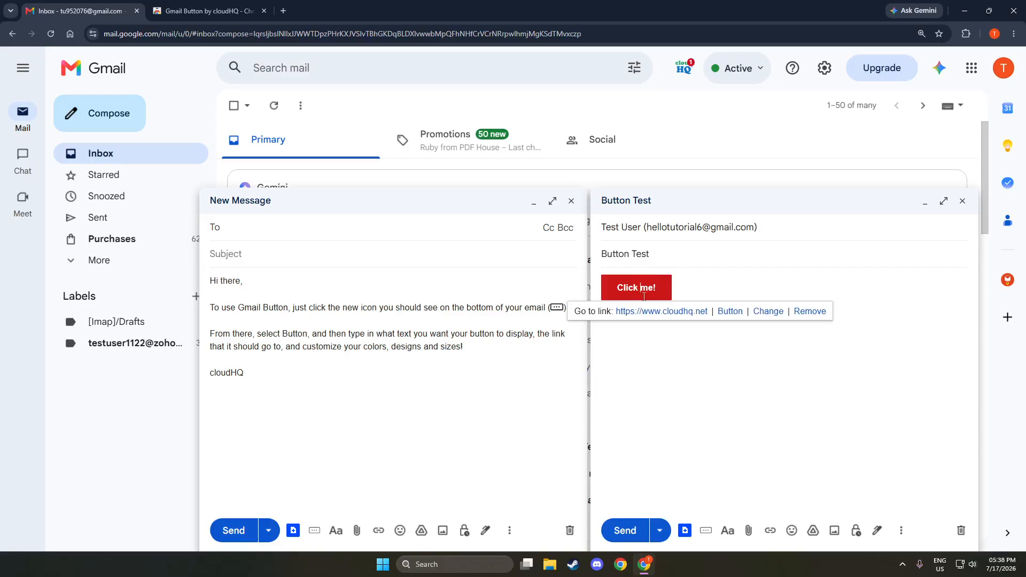
pyautogui.click(647, 312)
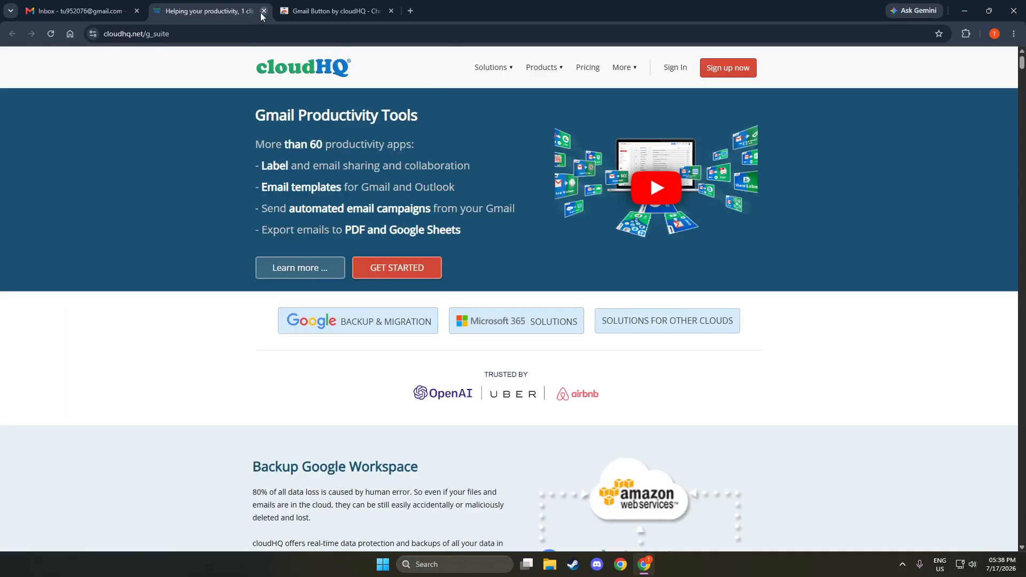
pyautogui.click(264, 11)
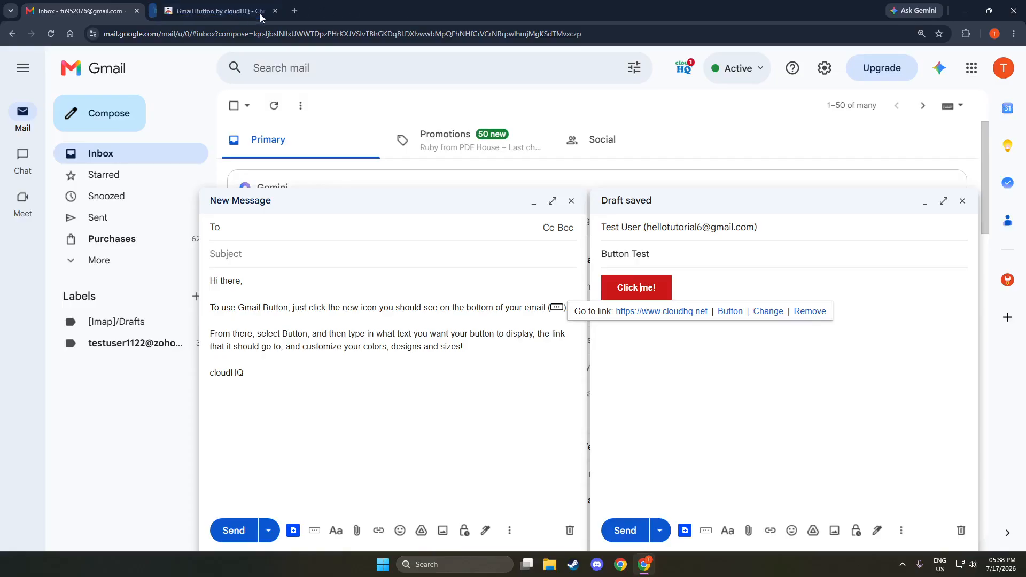
pyautogui.click(708, 395)
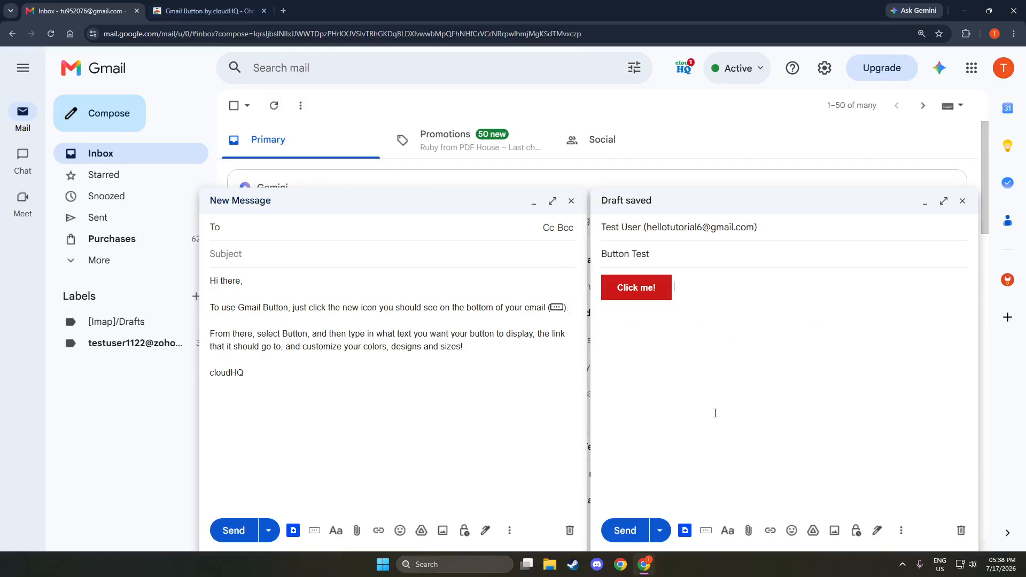